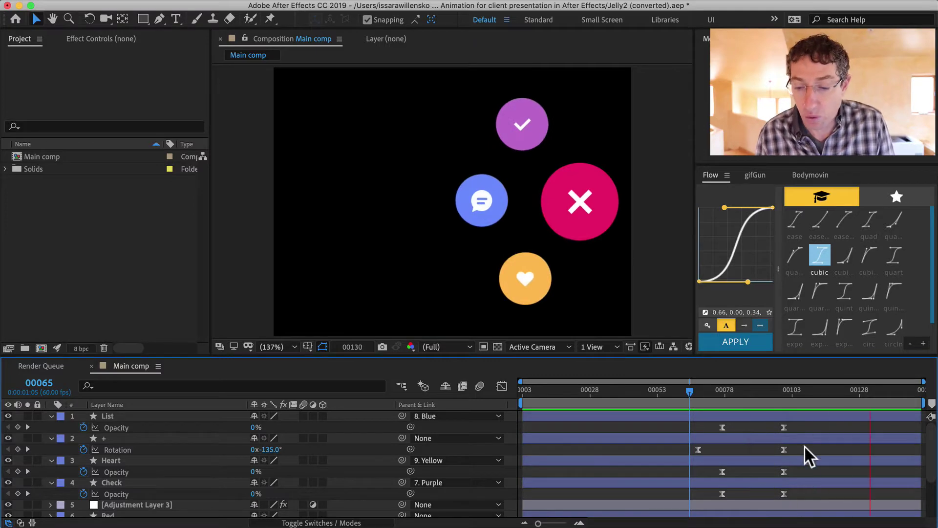
- Enlarge the timeline panel and replay the menu animation, stopping at the expanded menu
key("space")
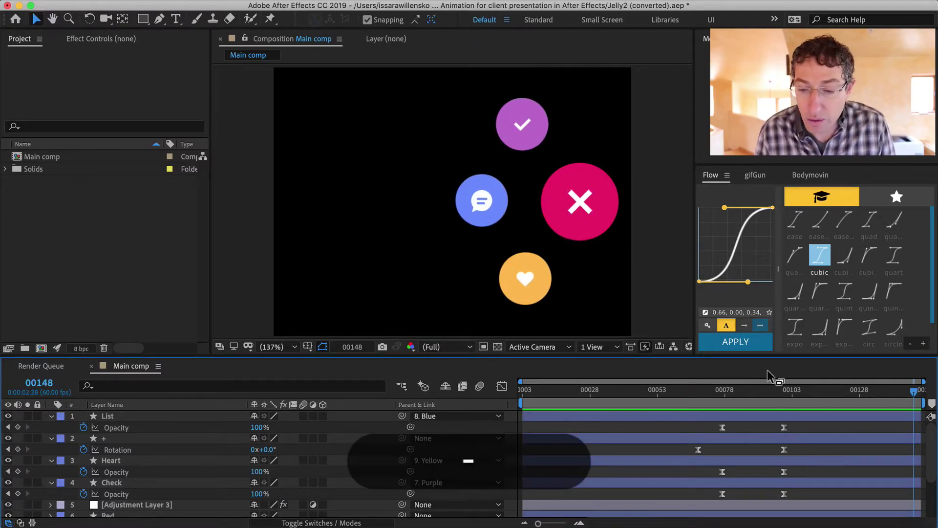
left_click_drag(758, 356, 757, 316)
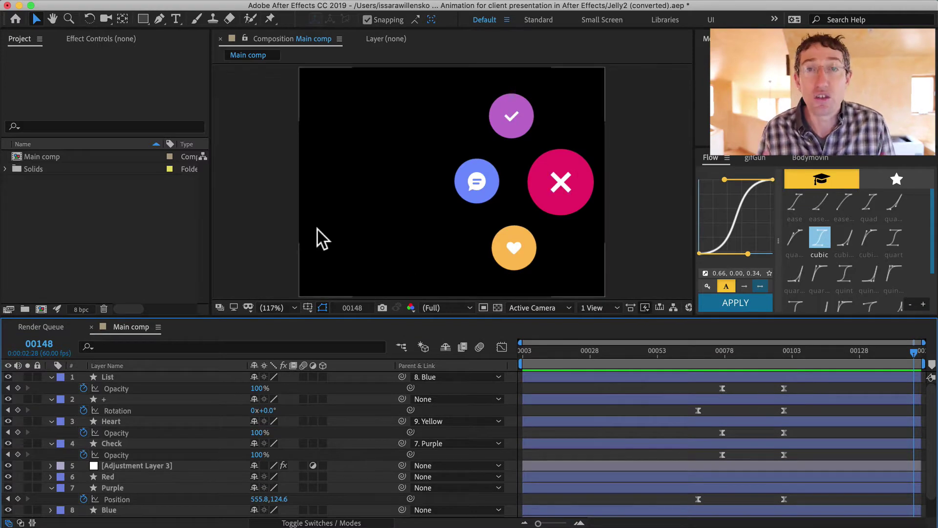
key("space")
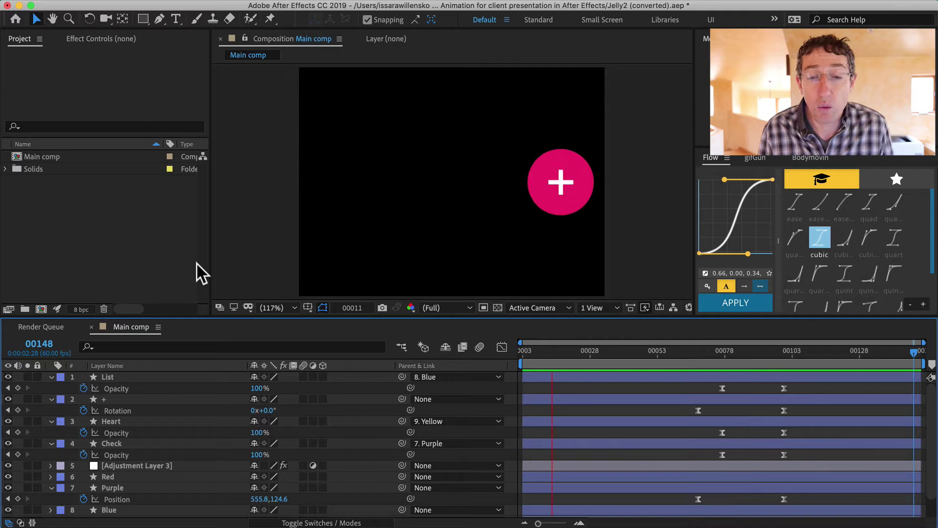
key("space")
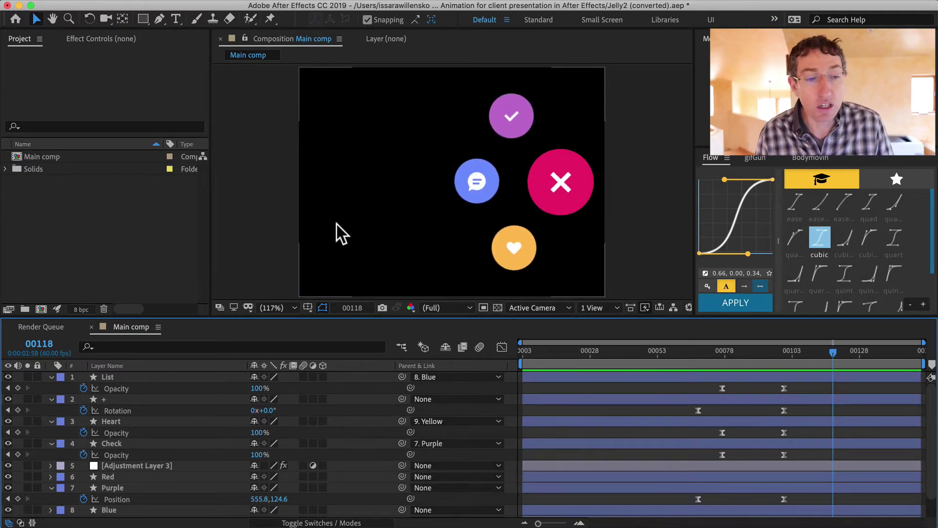
- Deselect the yellow heart layer and drag Main comp onto New Composition to nest it
scroll(791, 465, "down", 2)
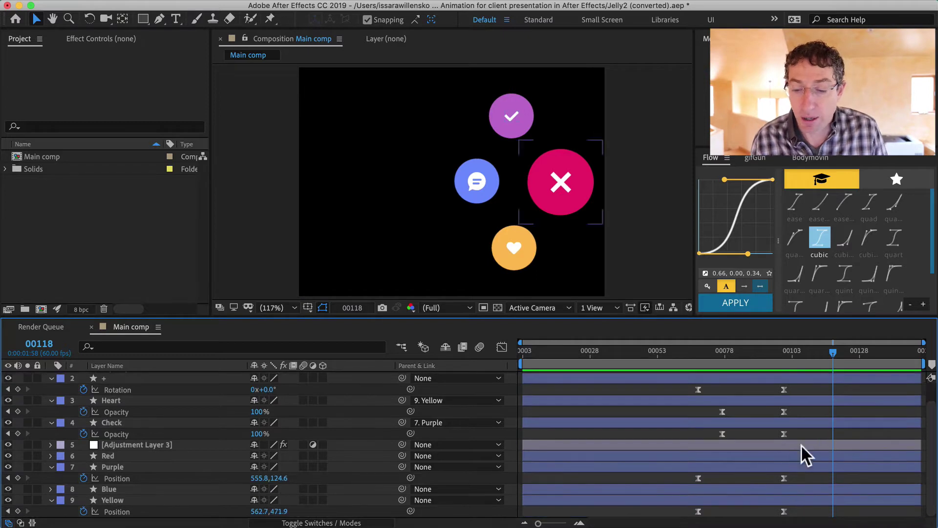
left_click(675, 334)
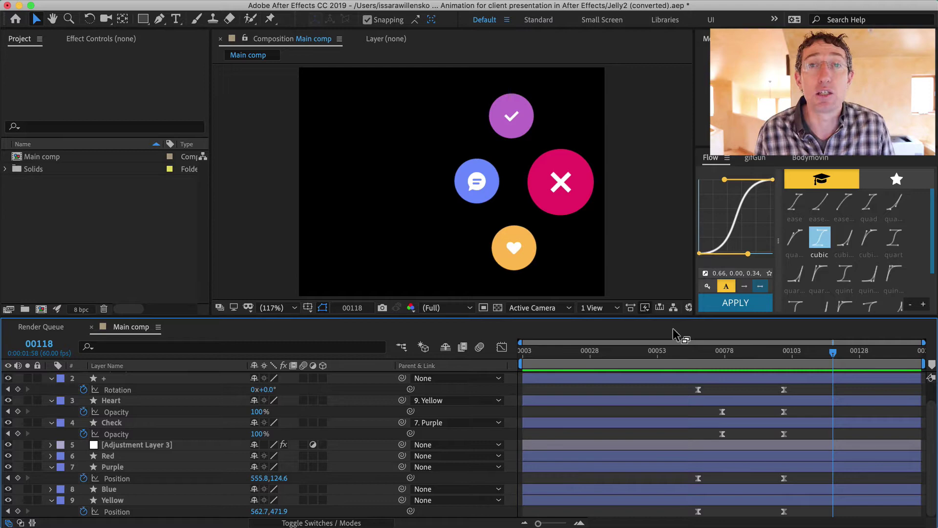
left_click_drag(25, 157, 47, 350)
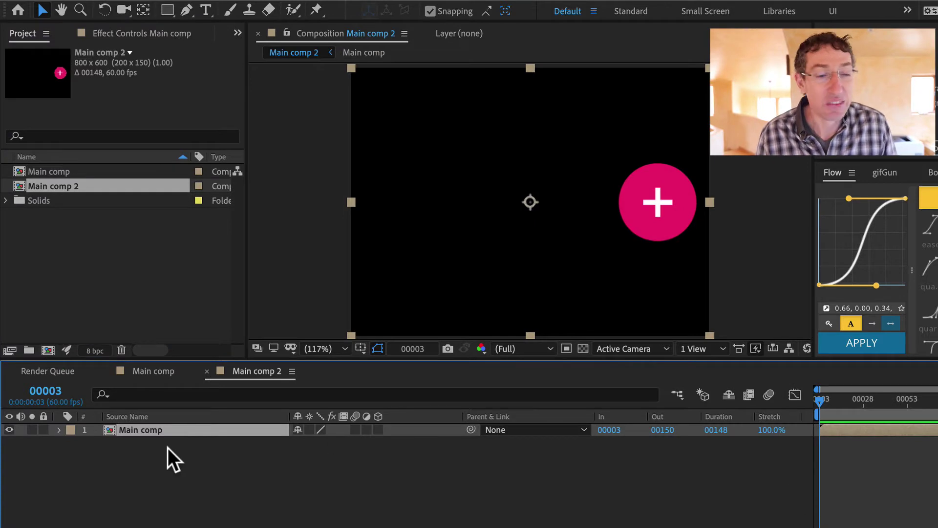
- Rename the new composition Main comp 2 to 'Main Stretch'
left_click(58, 186)
key("Return")
key("BackSpace")
key("BackSpace")
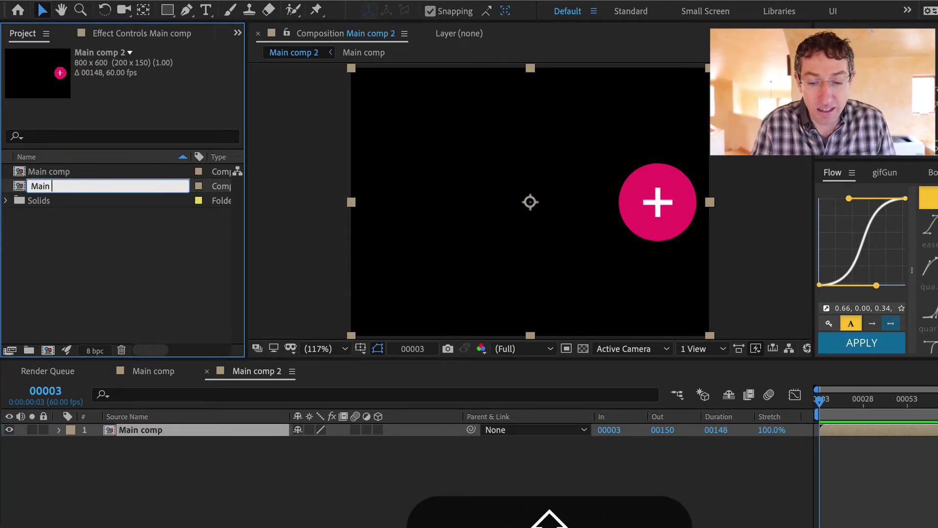
type("Stretch")
key("Return")
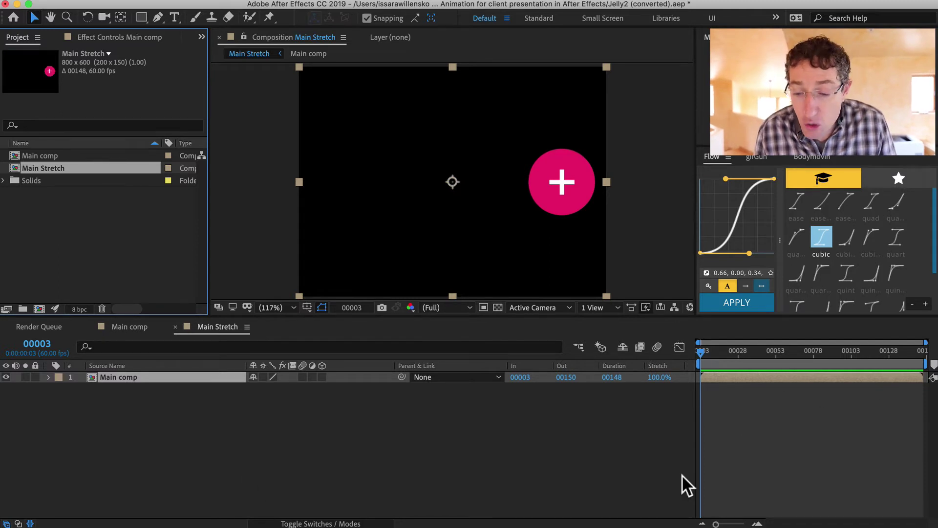
- Open the nested Main comp, scrub its animation to about frame 00047, then return to Main Stretch
left_click(771, 378)
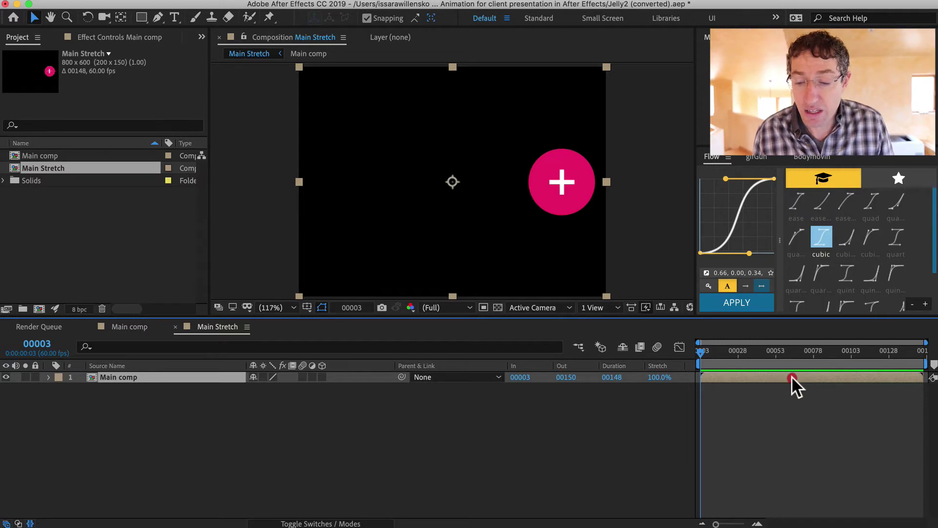
double_click(792, 378)
left_click_drag(759, 352, 574, 344)
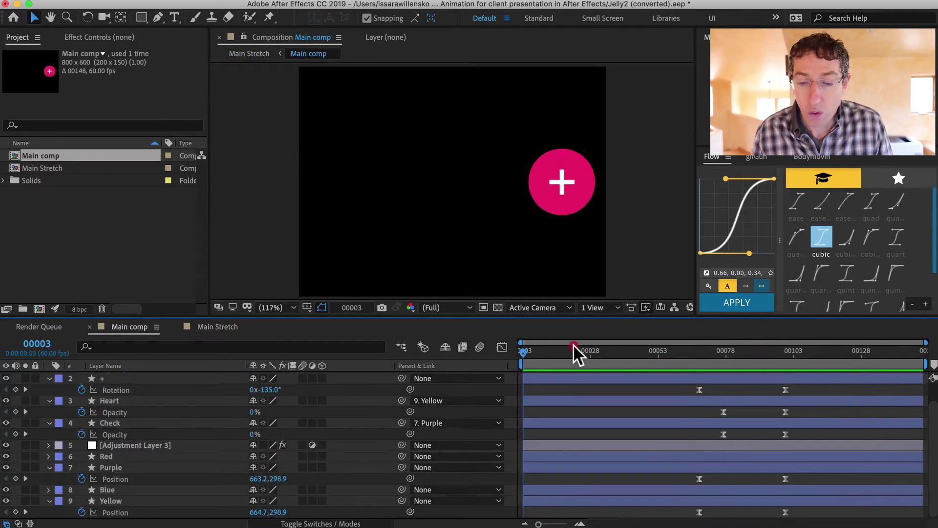
left_click(640, 351)
left_click(206, 328)
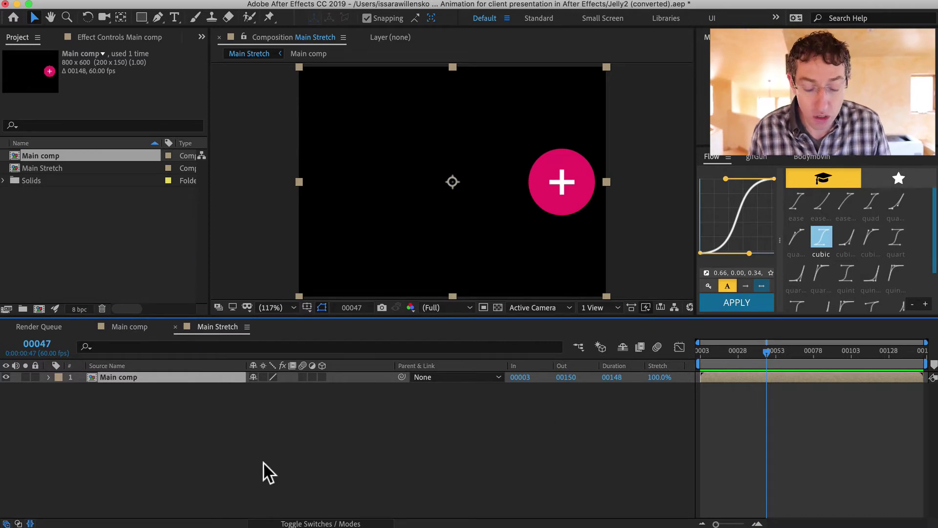
- Change the Main Stretch duration from 00148 to 01148 frames and zoom the timeline out to fit
key("super+k")
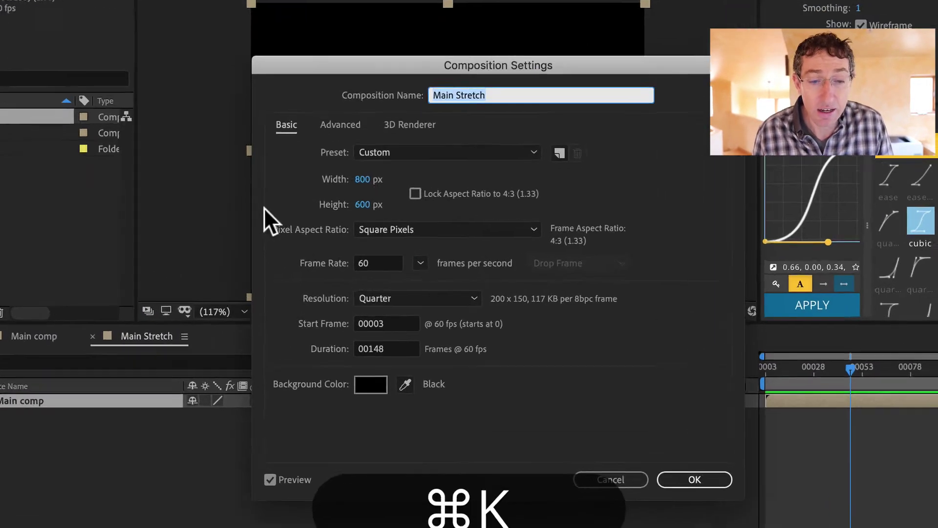
left_click(362, 356)
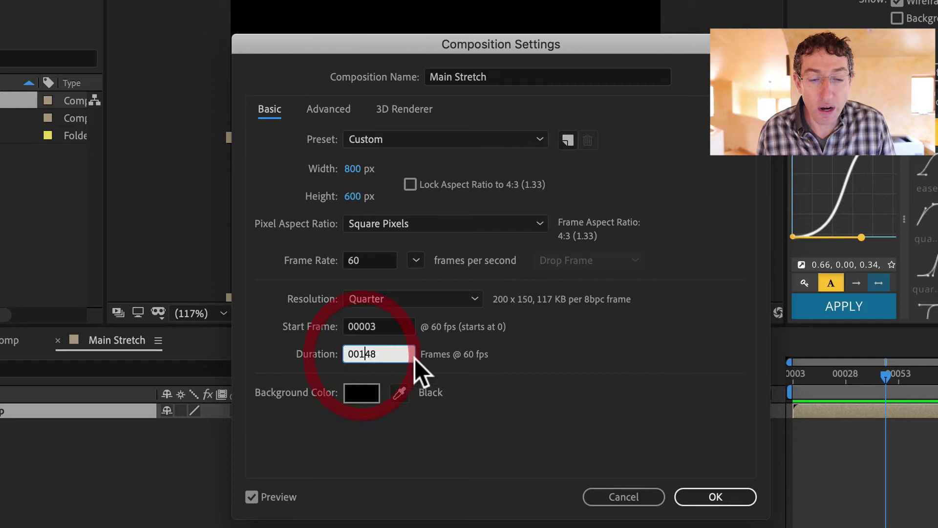
key("shift+Left")
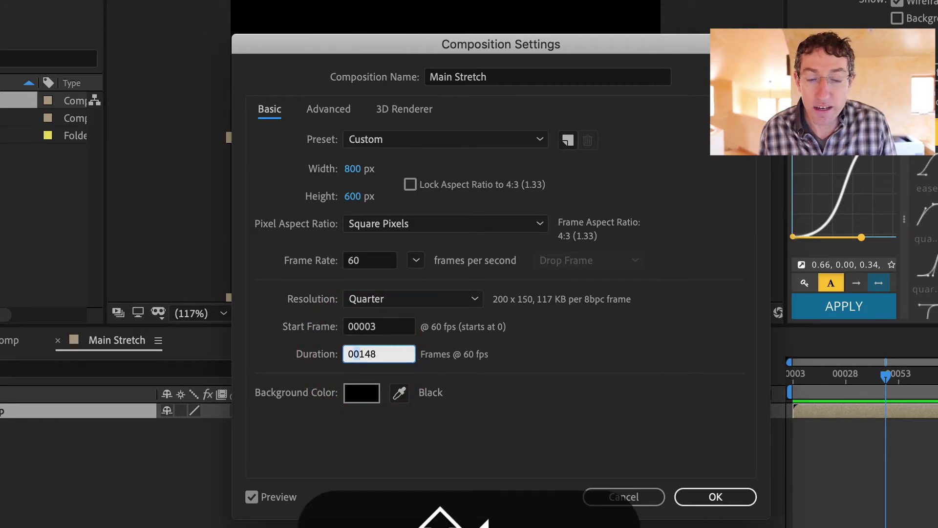
type("1")
key("Return")
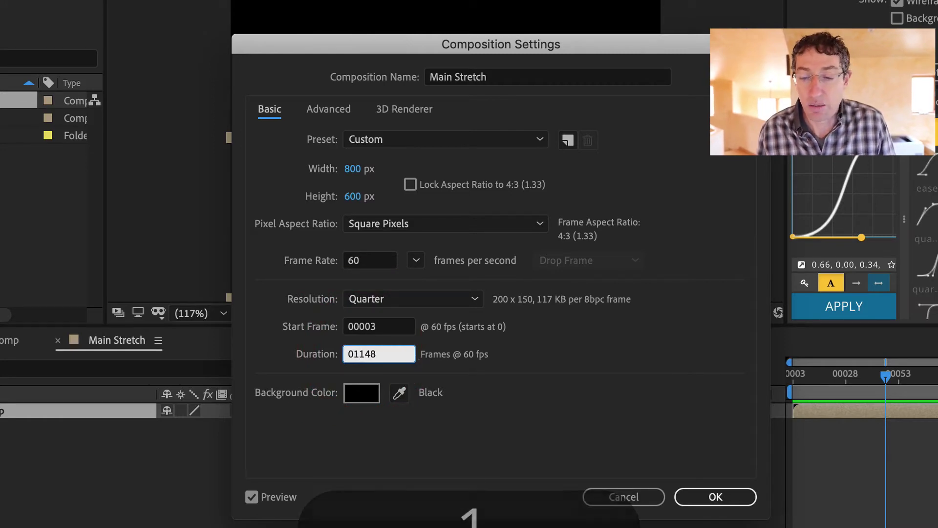
key("minus")
key("minus")
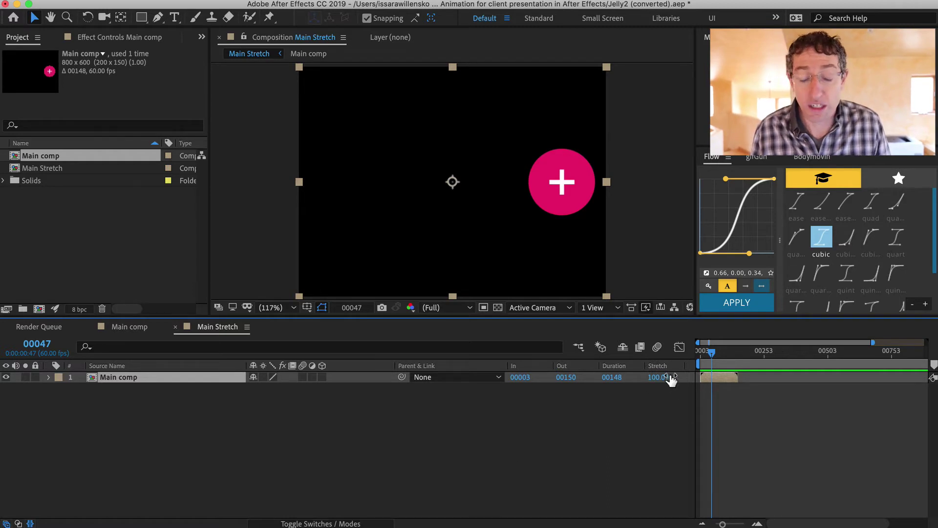
left_click(29, 523)
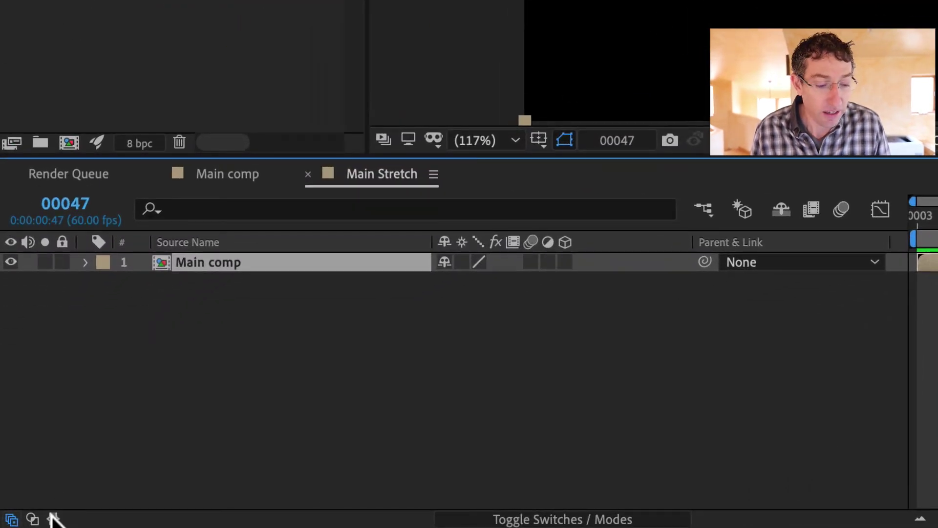
- Show the Stretch column, set the nested Main comp to 139% stretch, and preview from the start
left_click(53, 519)
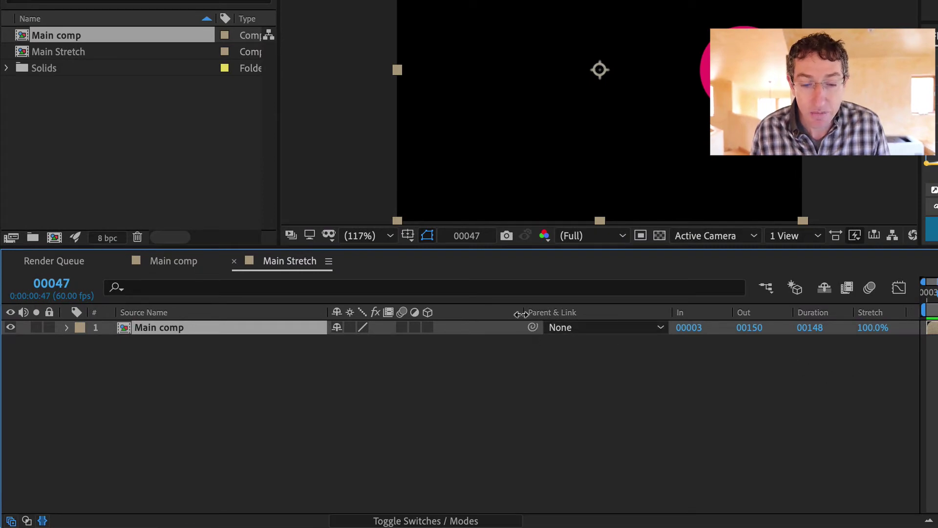
left_click_drag(521, 313, 455, 313)
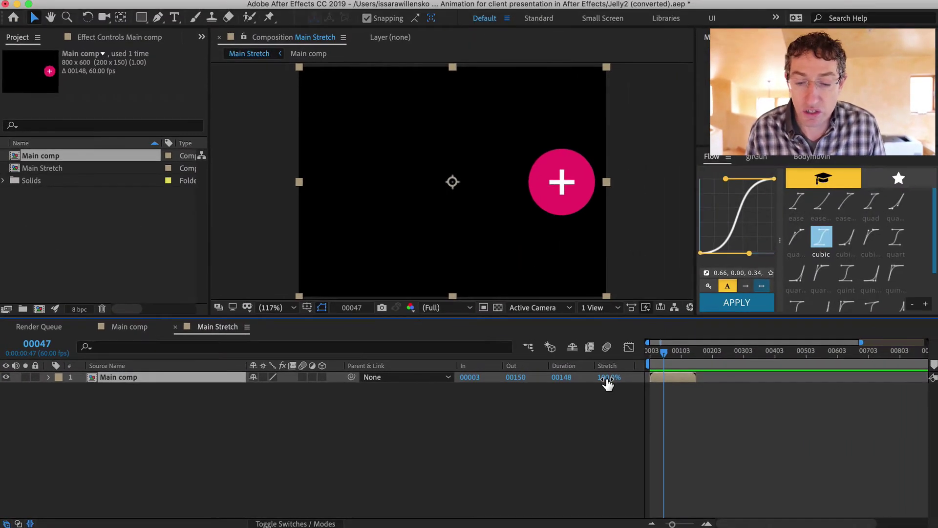
left_click_drag(805, 336, 836, 338)
left_click_drag(632, 383, 635, 382)
left_click_drag(675, 350, 641, 349)
key("space")
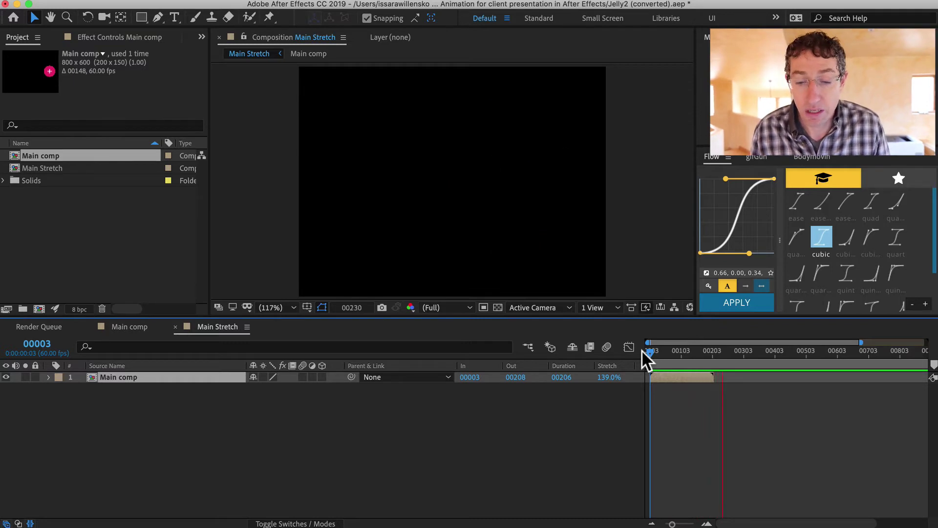
- Set the work area end at the layer out point 00208 and replay the slowed animation
key("space")
key("o")
key("n")
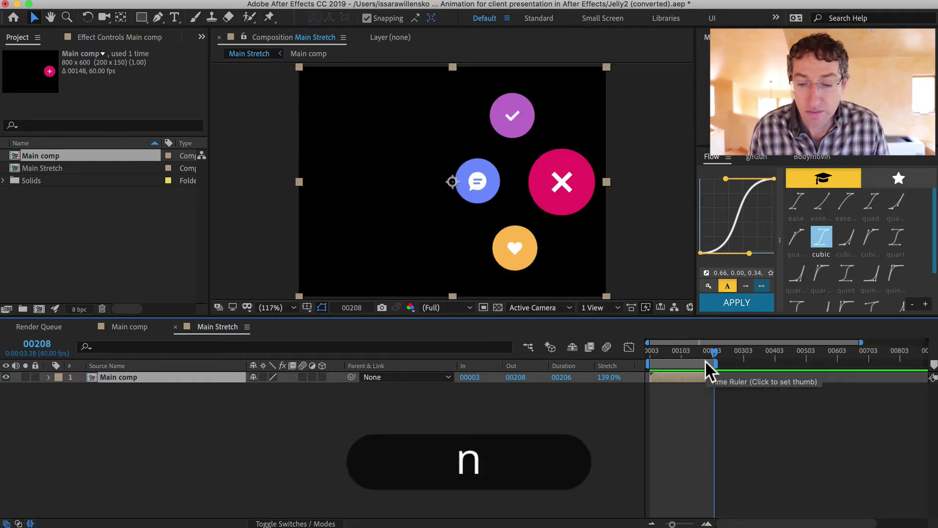
key("space")
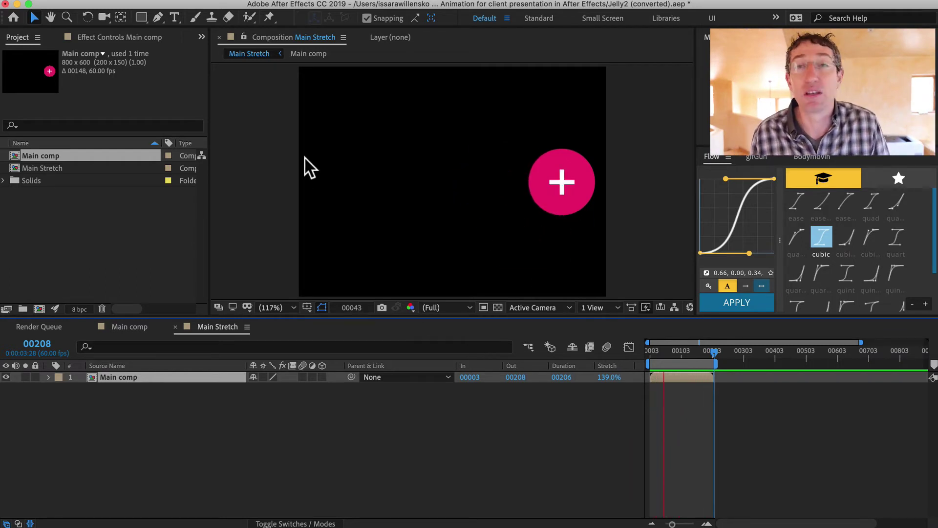
- Speed the nested comp to 85% stretch, end the work area at 00127, and preview
key("space")
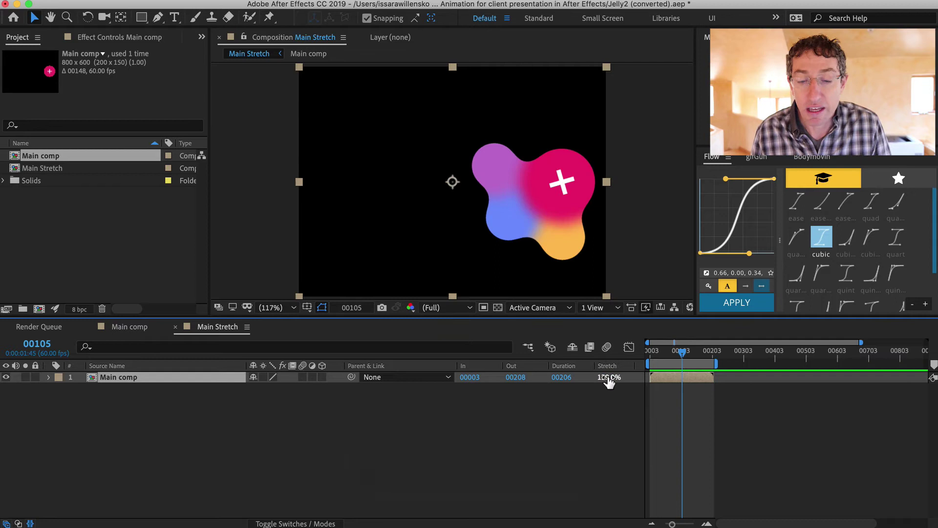
left_click_drag(608, 380, 578, 386)
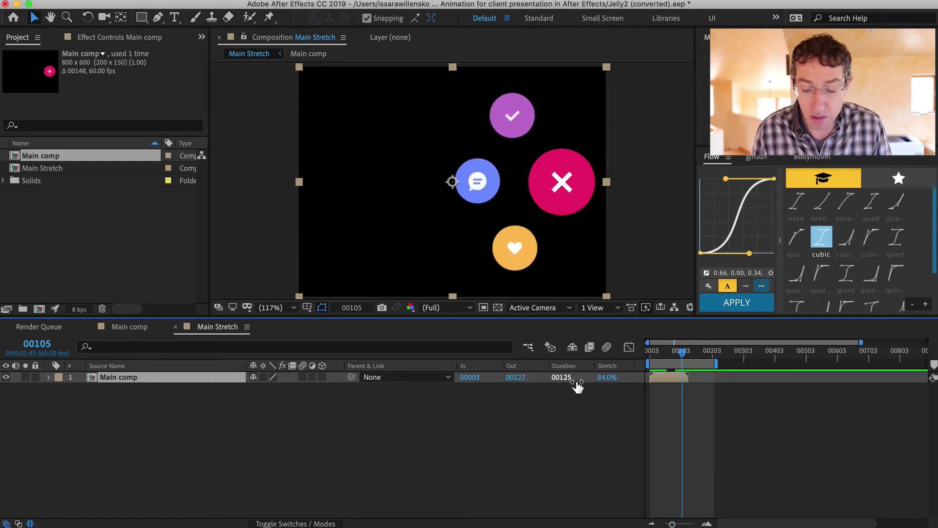
key("o")
key("n")
key("space")
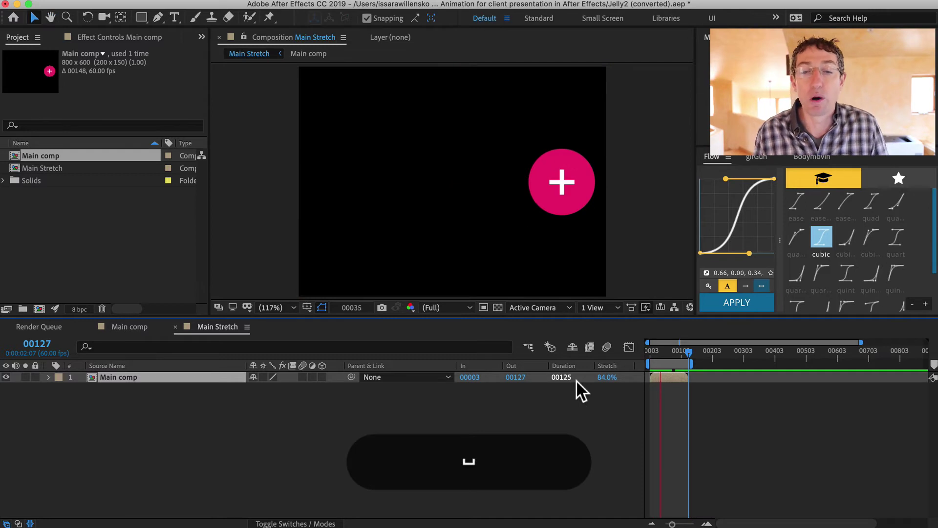
key("space")
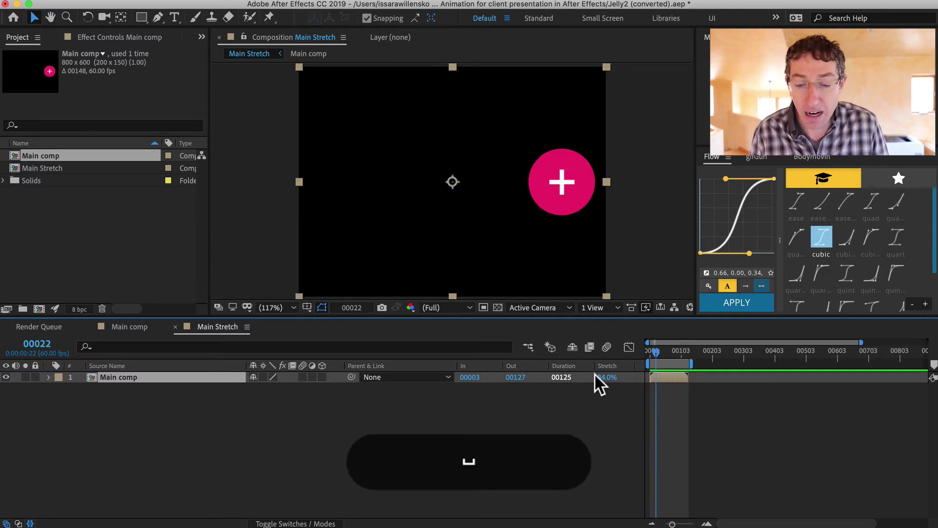
- Speed the nested comp further to 67% stretch, ending at 00102, and preview it
left_click_drag(602, 381, 595, 382)
key("equal")
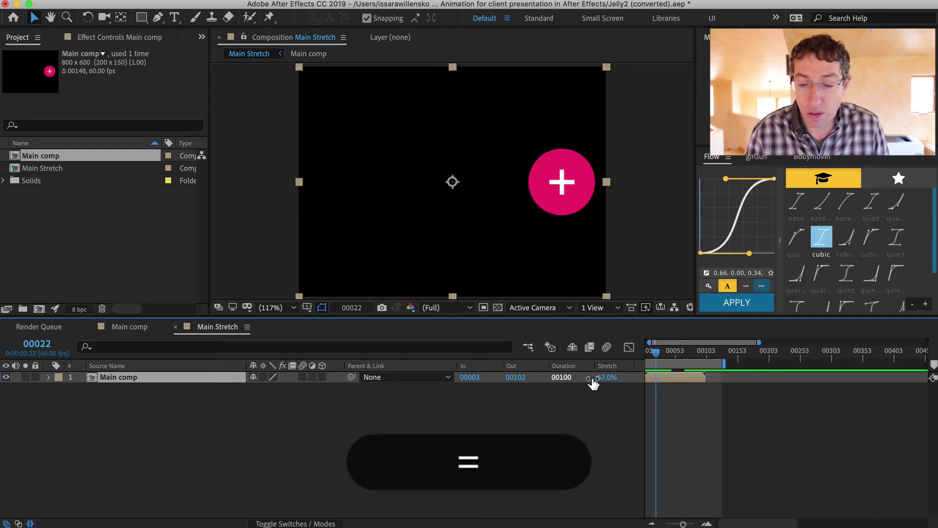
key("o")
key("space")
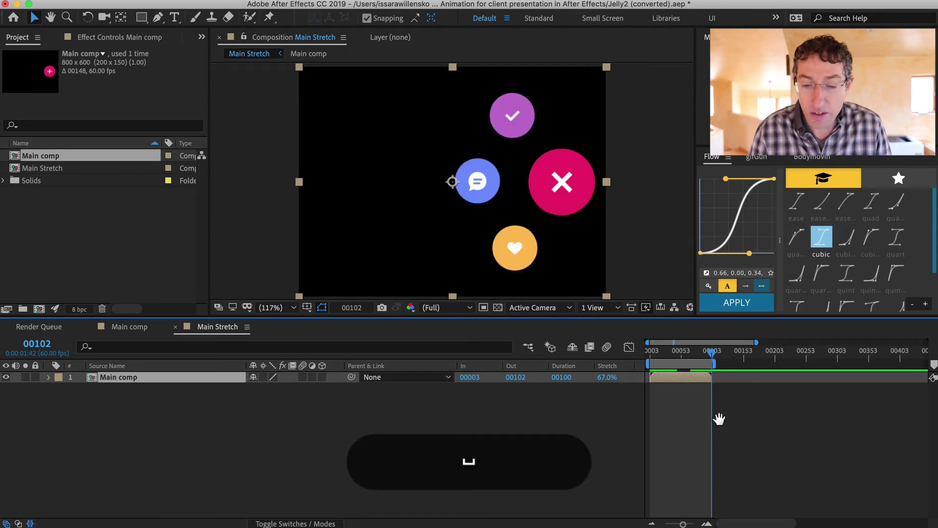
key("space")
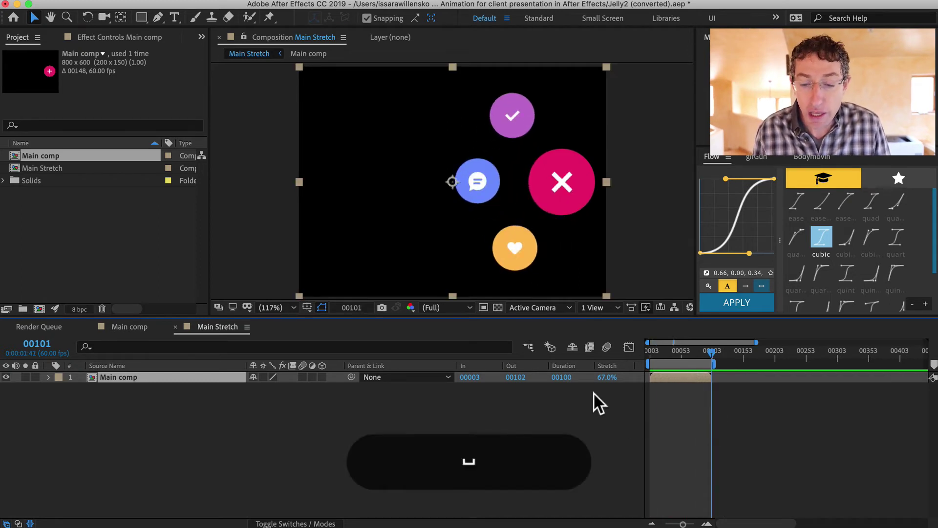
- Set the stretch to 55%, end the work area at 00084, and preview the result
left_click_drag(608, 383, 600, 383)
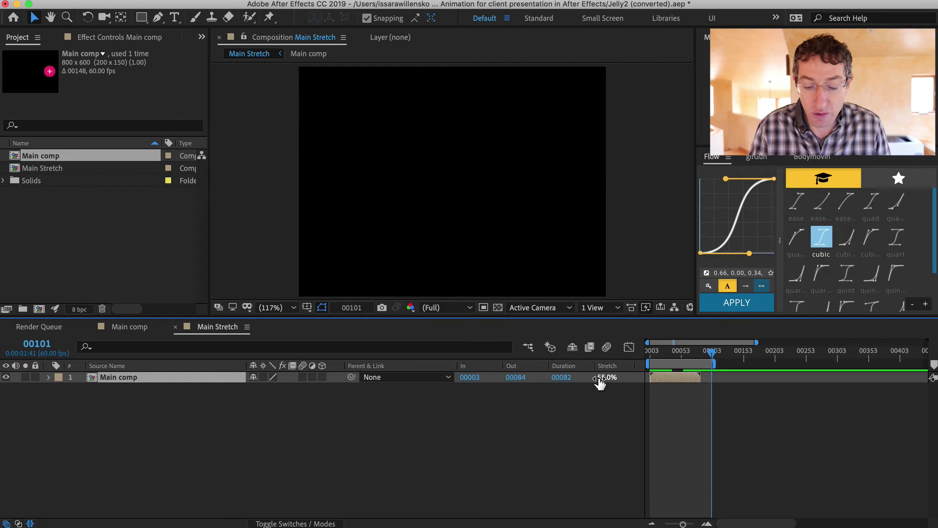
key("o")
key("n")
key("space")
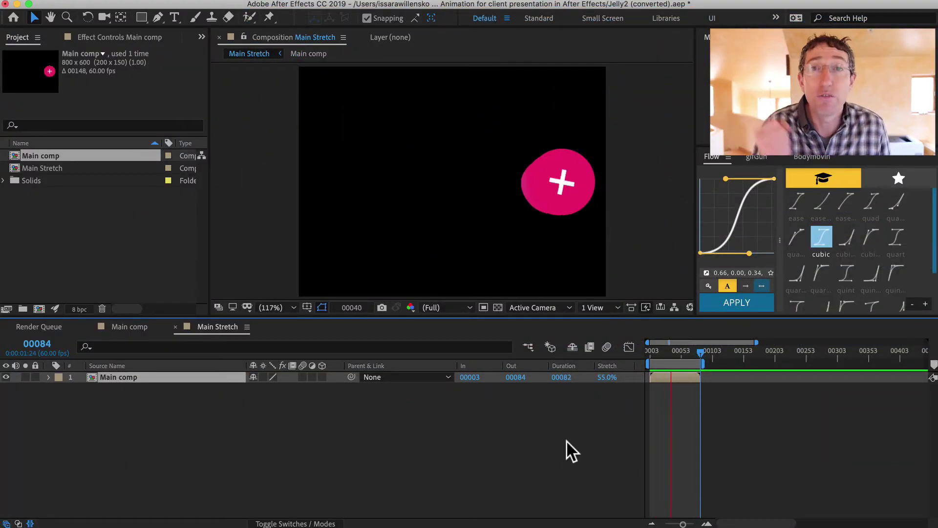
key("space")
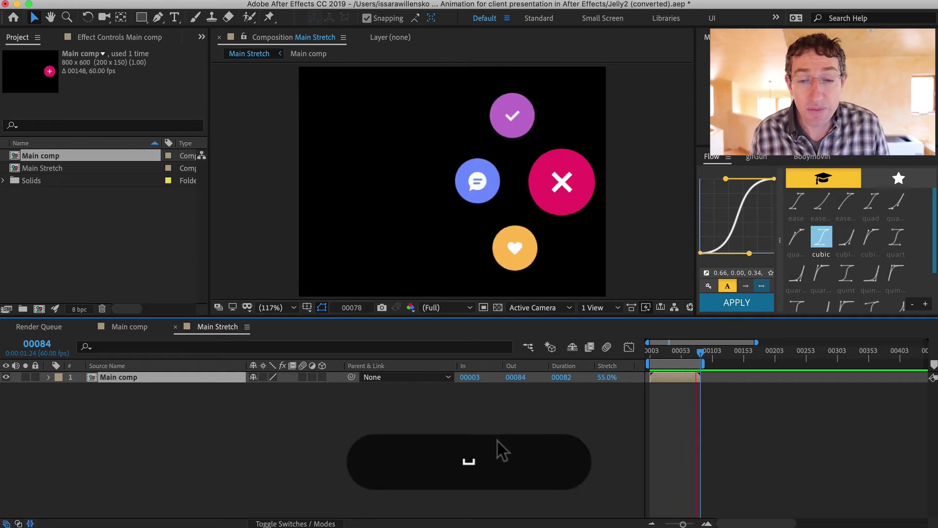
- Create a new composition Main comp 2 containing Main comp
left_click(25, 182)
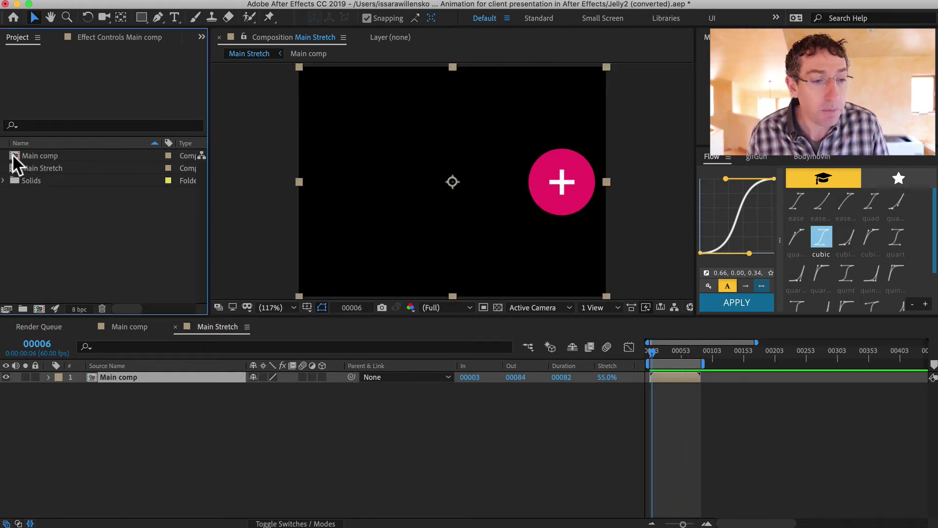
left_click_drag(14, 155, 39, 311)
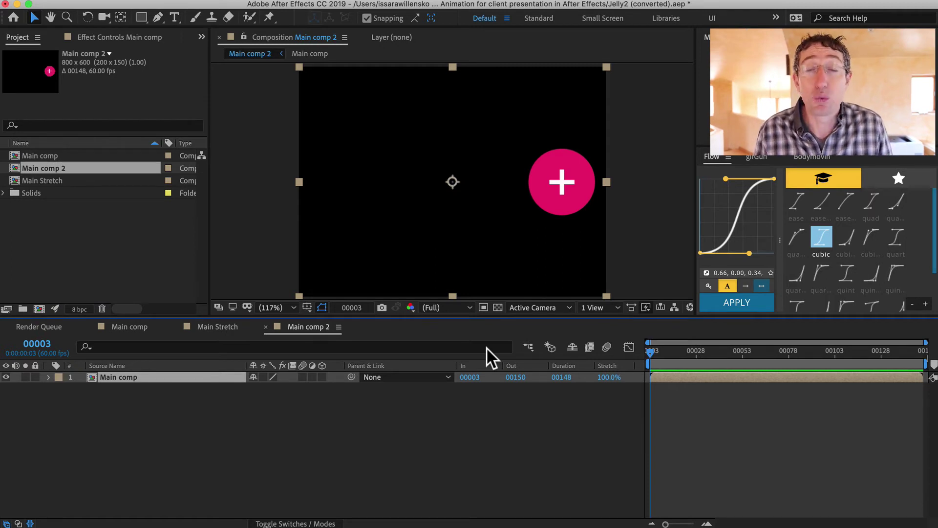
key("super+k")
key("super+Escape")
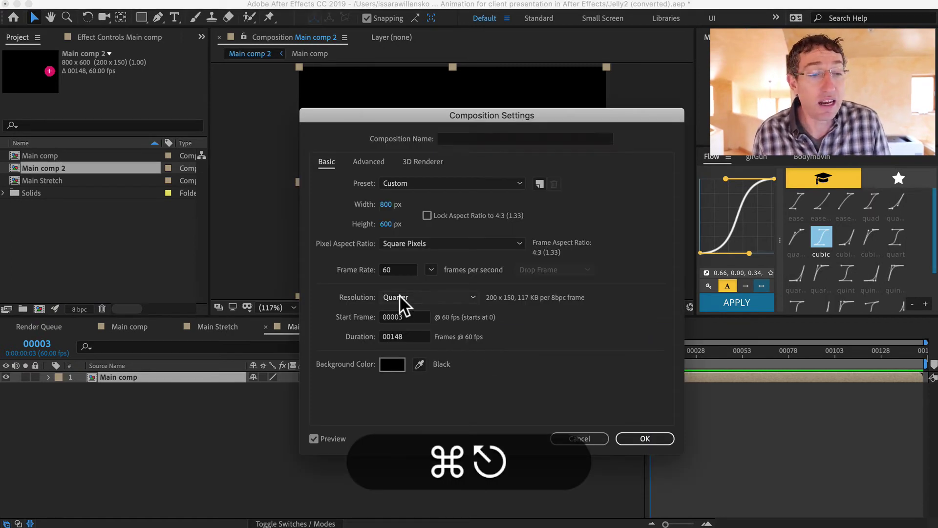
key("Escape")
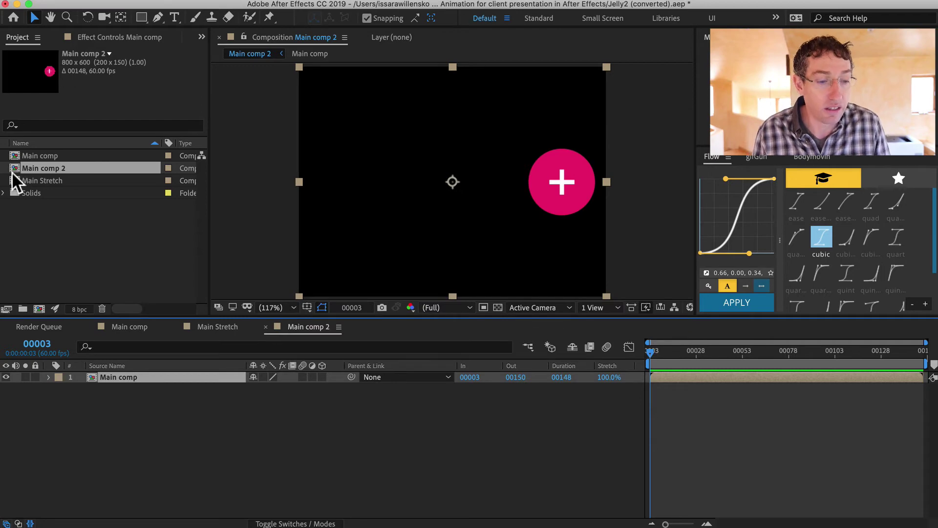
- Lengthen Main comp 2's duration to 01148 frames and zoom the timeline out
key("super+k")
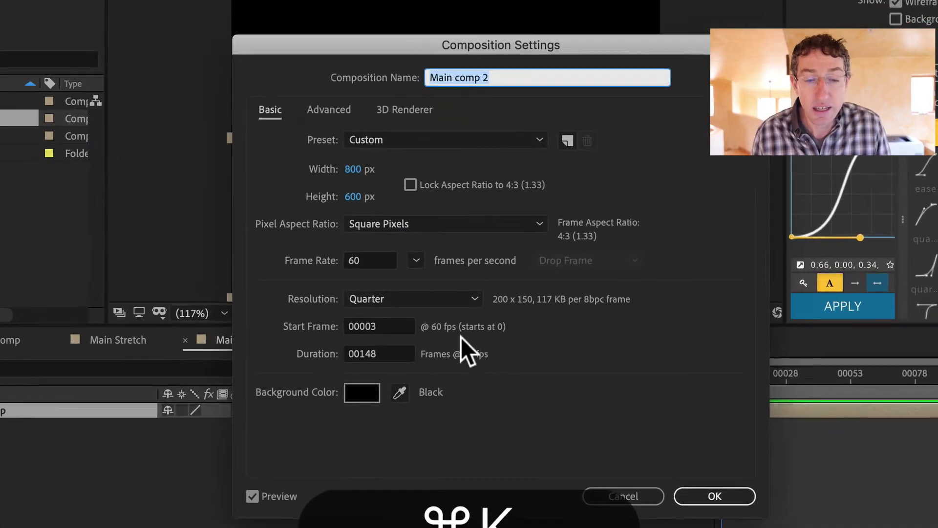
left_click(365, 353)
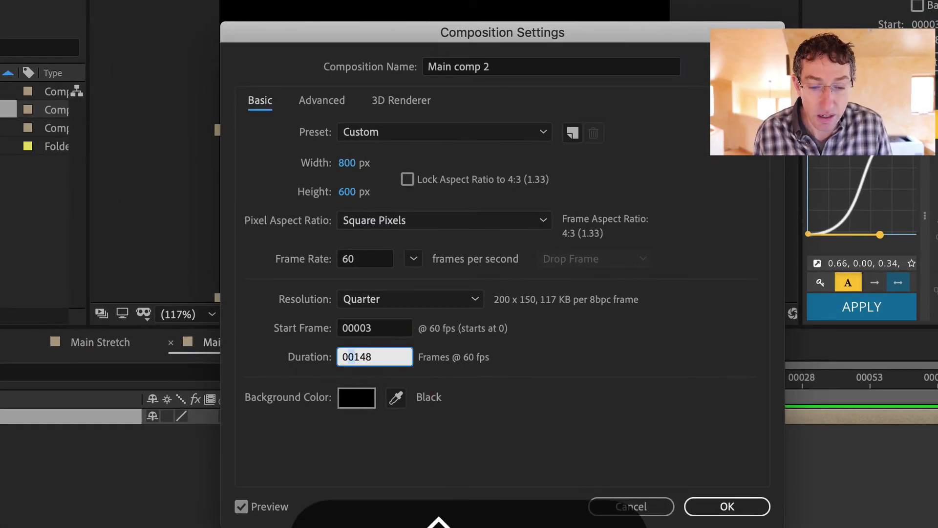
type("1")
key("Return")
key("minus")
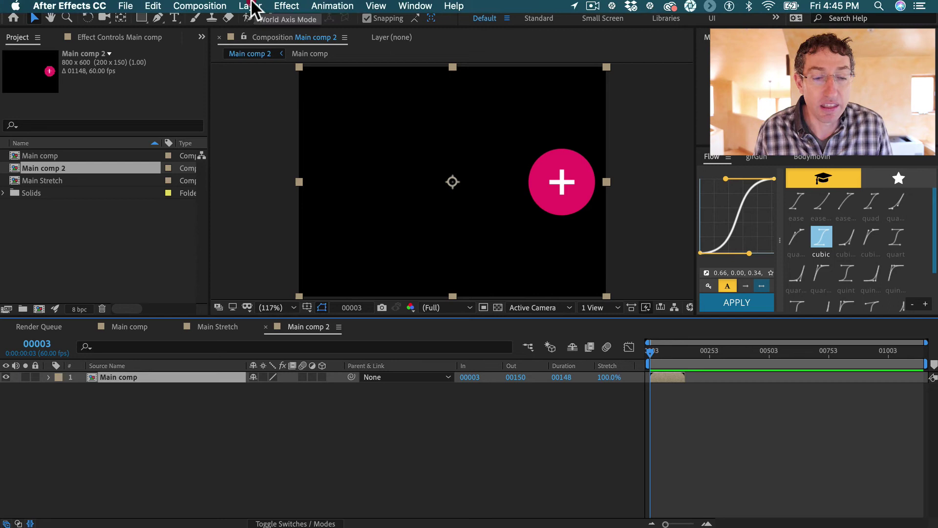
- Enable Time Remapping on the nested Main comp layer with Option+Cmd+T, adding start and end keyframes
left_click(251, 6)
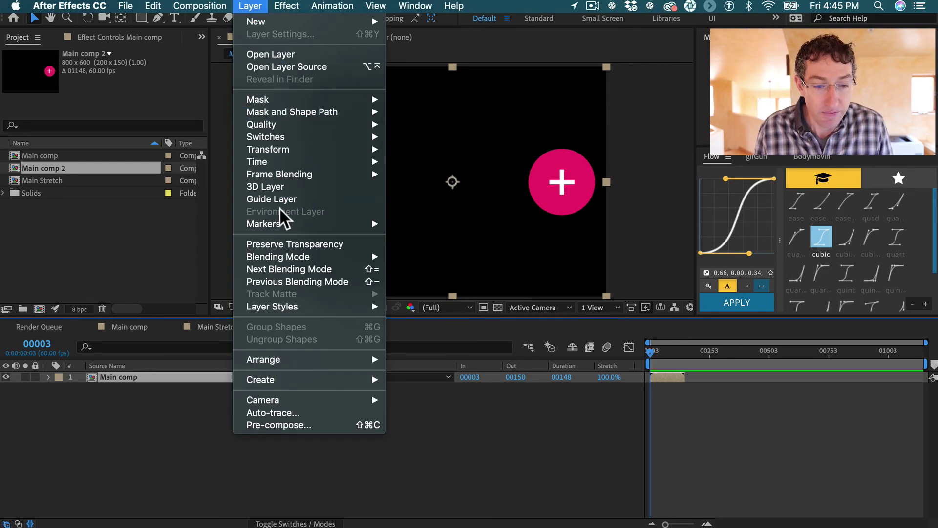
left_click(163, 459)
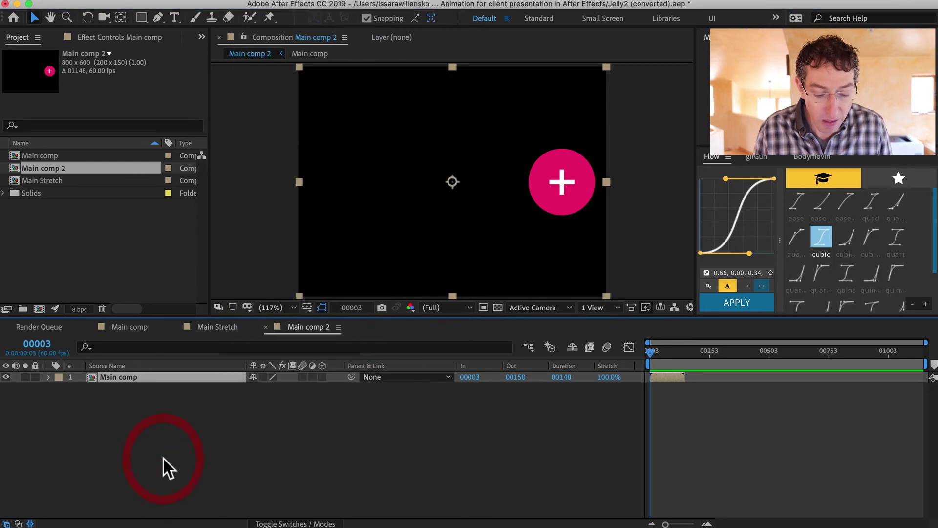
key("shift+super+t")
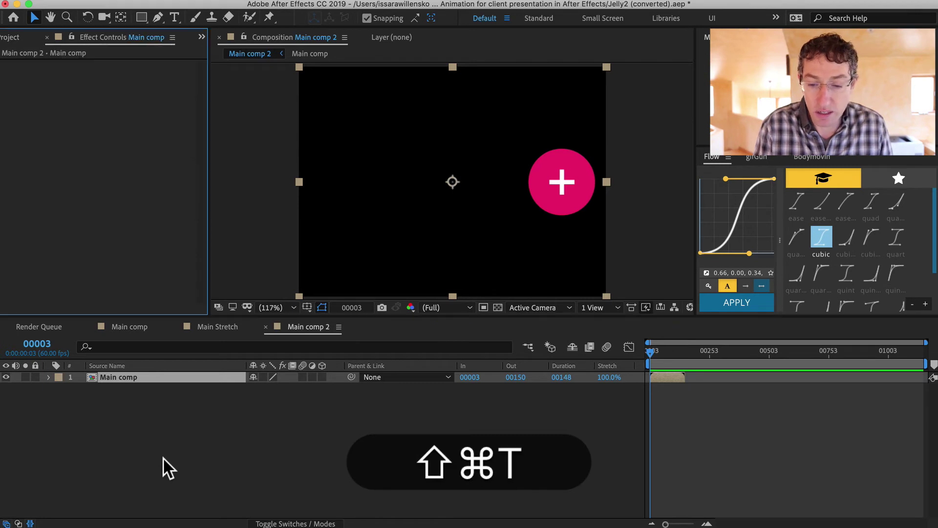
key("alt+super+t")
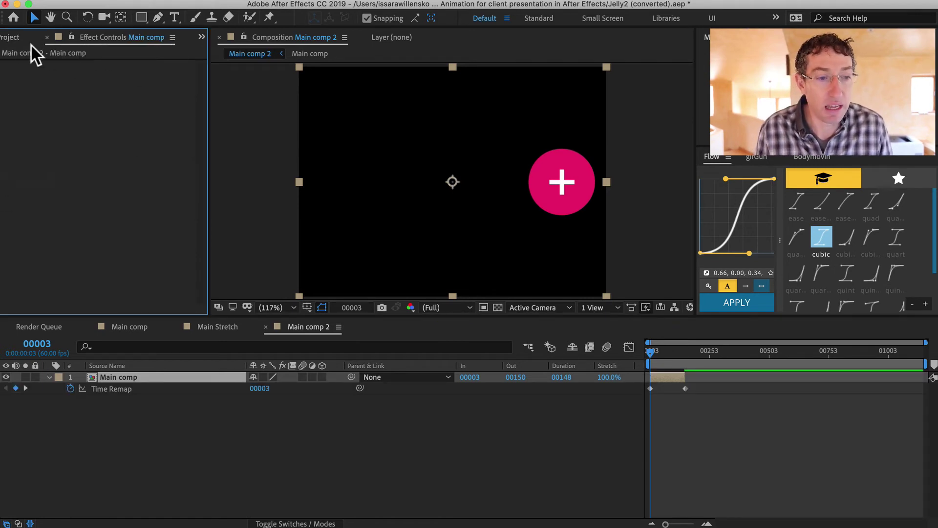
left_click(8, 36)
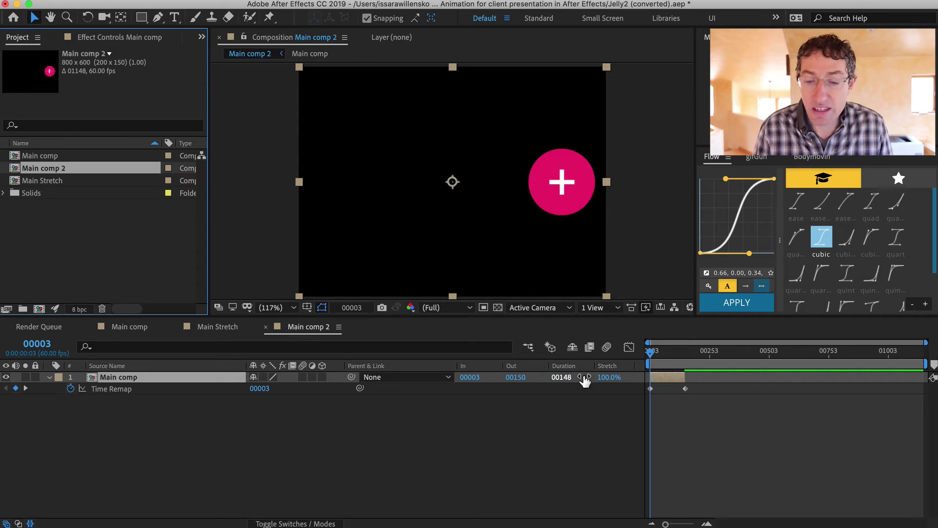
- Zoom the timeline in and move the end Time Remap keyframe (00151) earlier to frame 00071
left_click(748, 458)
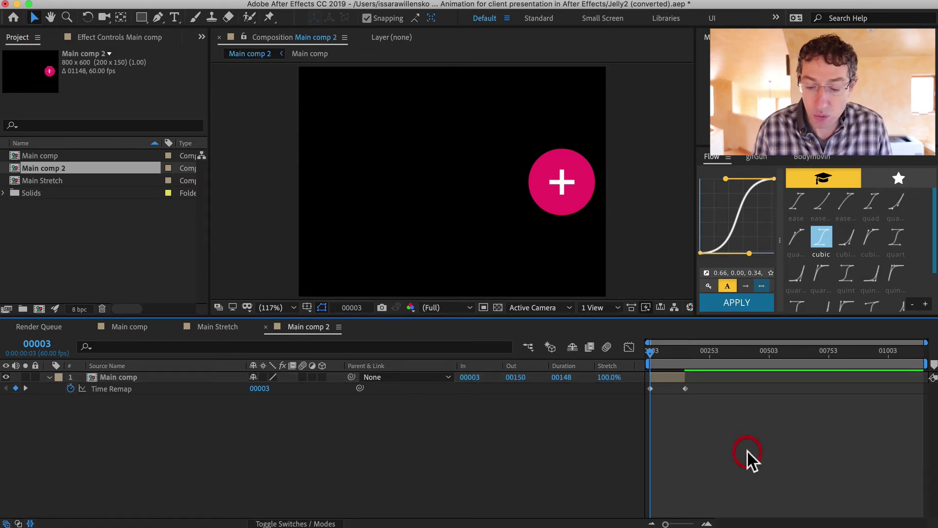
key("equal")
key("equal")
key("h")
key("v")
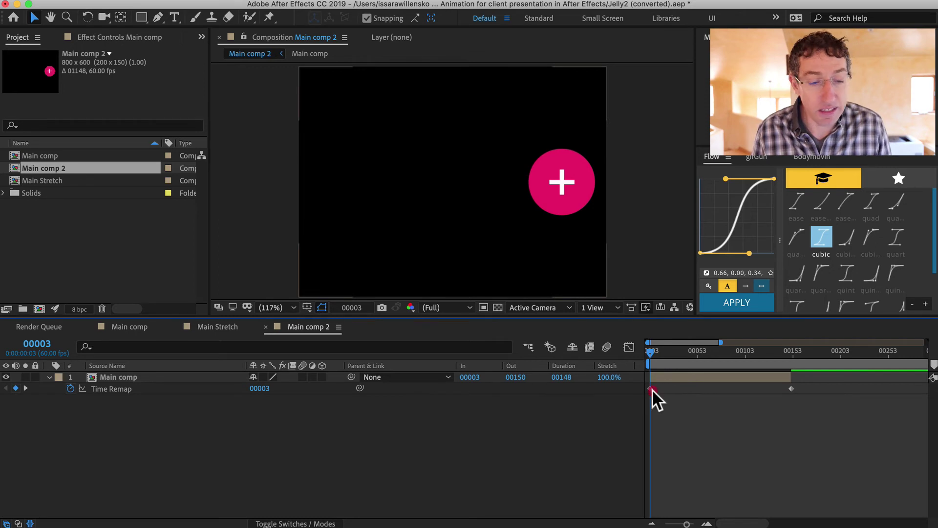
left_click(651, 389)
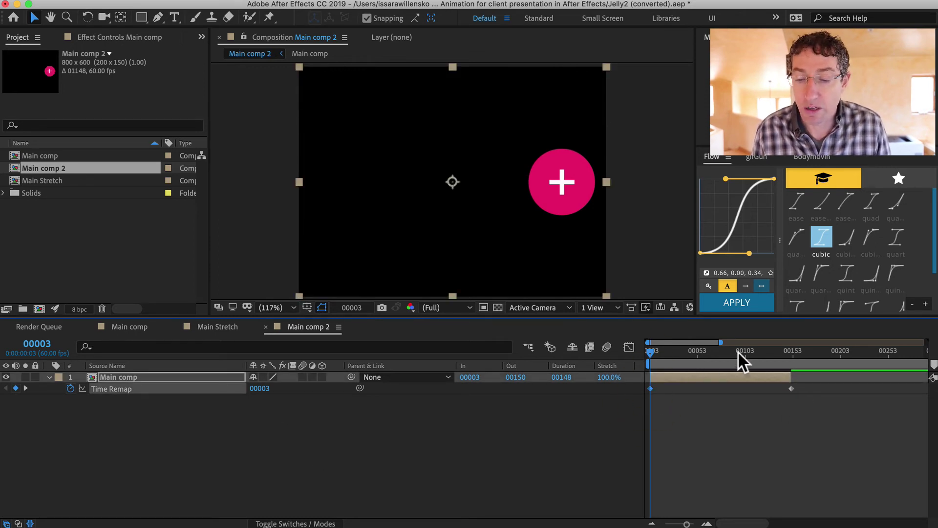
mouse_move(735, 350)
left_mouse_down()
mouse_move(726, 348)
mouse_move(738, 351)
left_mouse_up()
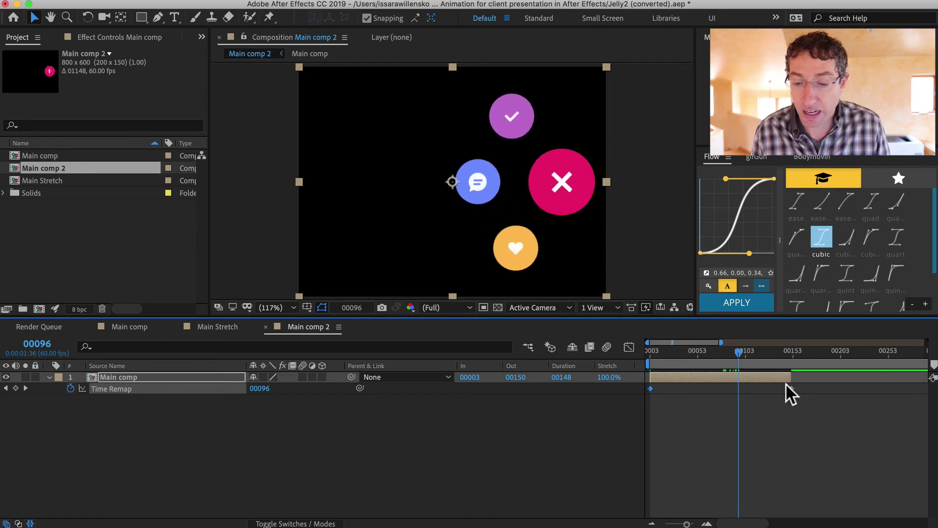
left_click_drag(792, 389, 720, 386)
mouse_move(714, 352)
left_mouse_down()
mouse_move(740, 348)
mouse_move(689, 353)
mouse_move(719, 353)
left_mouse_up()
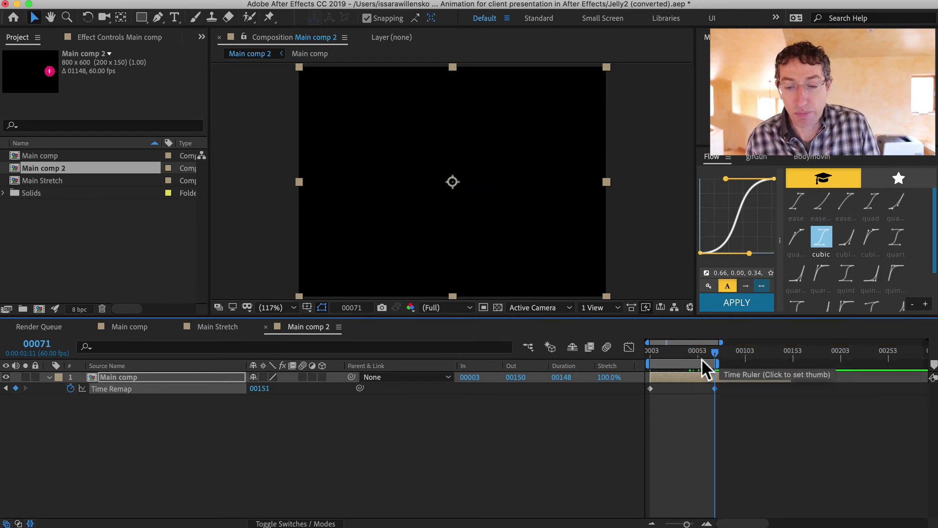
left_click(677, 484)
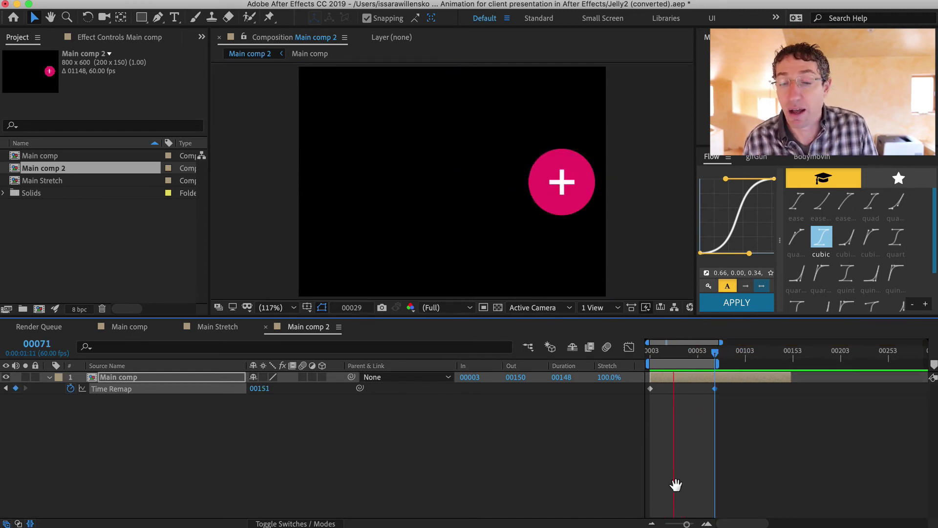
- Drag the end Time Remap keyframe later to about frame 00436
left_click_drag(714, 389, 904, 406)
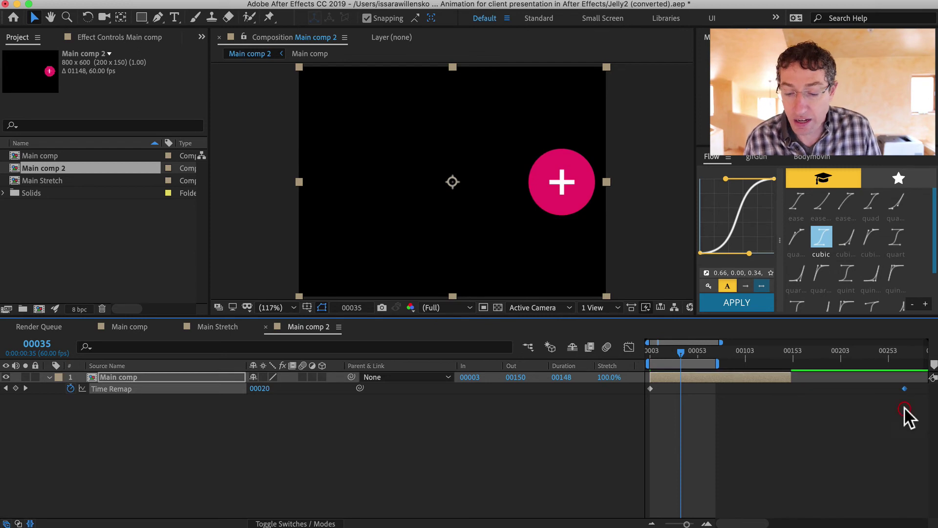
key("minus")
left_click_drag(785, 389, 869, 388)
- Extend the Main comp layer's out point to 00439, end the work area at 00436, and preview
left_click(728, 376)
left_click_drag(728, 377, 868, 350)
key("n")
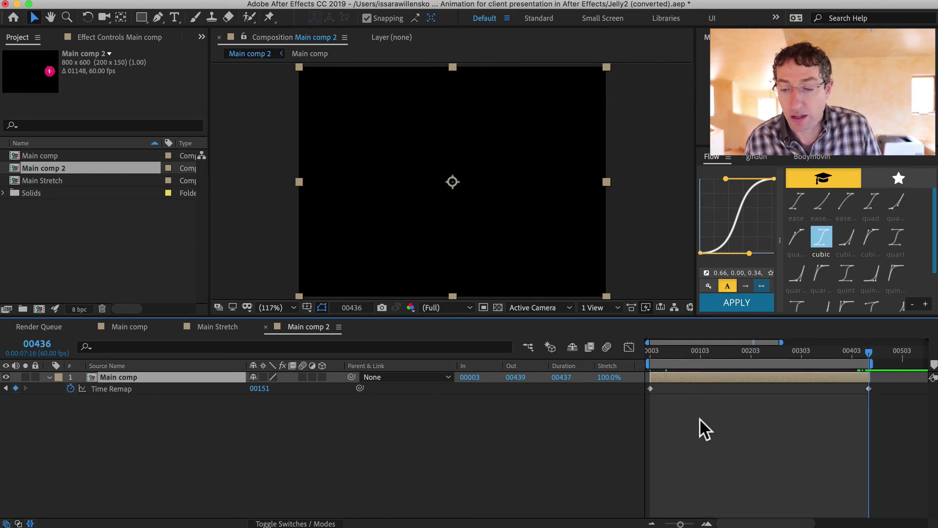
key("space")
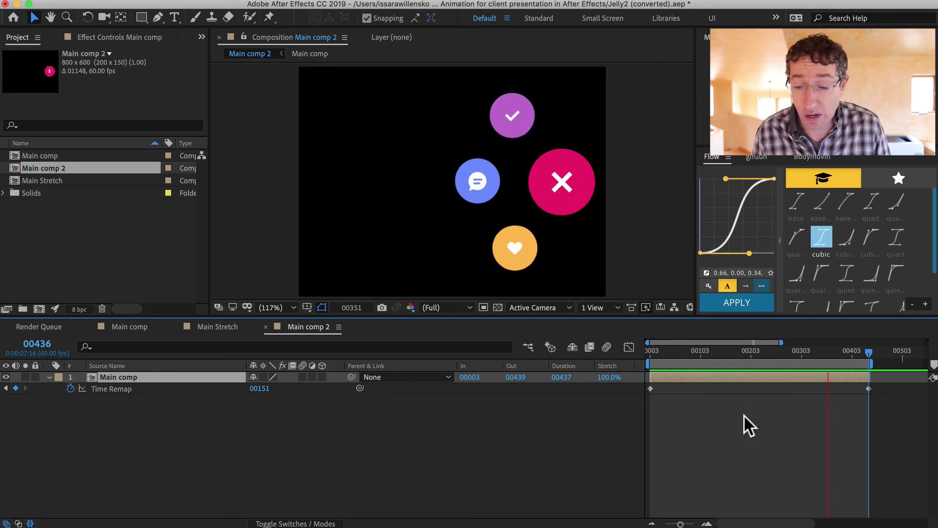
- Move the end Time Remap keyframe back to about frame 00190
key("space")
left_click_drag(890, 401, 646, 383)
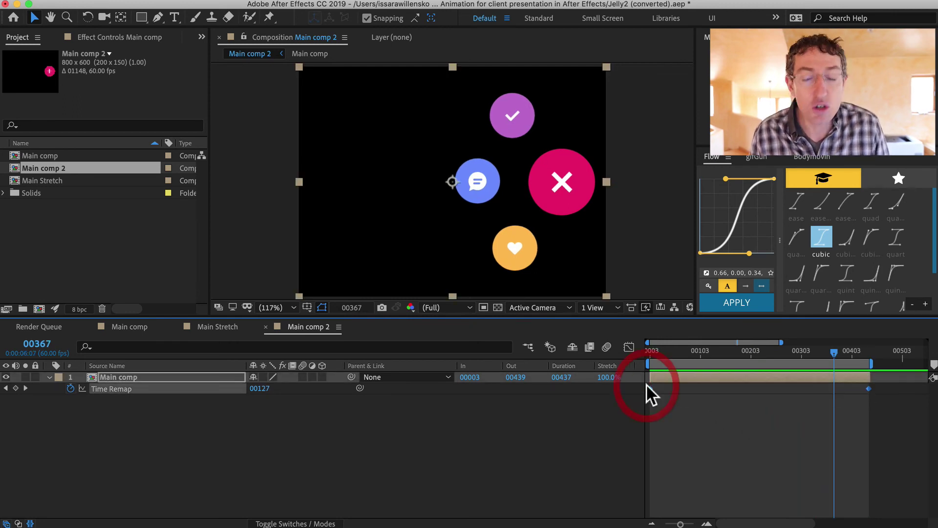
left_click(796, 419)
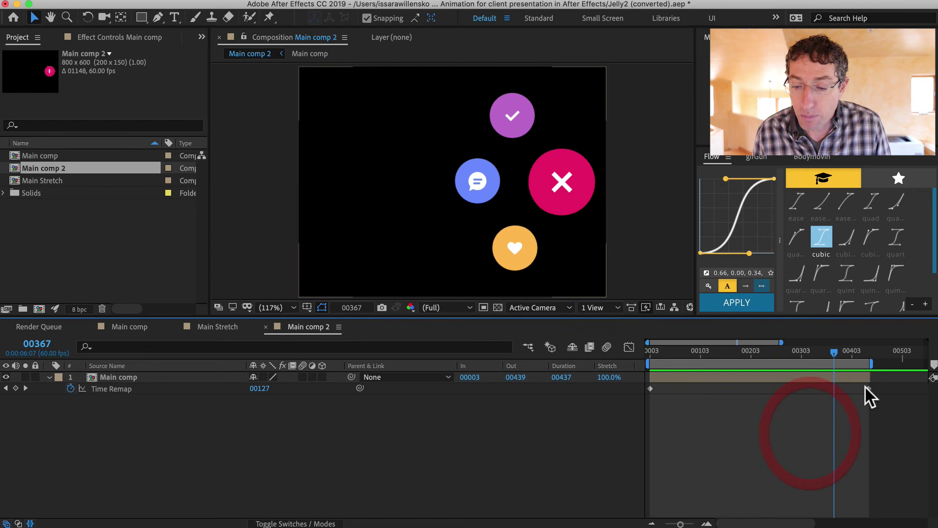
left_click_drag(869, 389, 745, 388)
- Paste a copy of the first keyframe at 00212, remapping back to 00003, and preview the timing
left_click(651, 389)
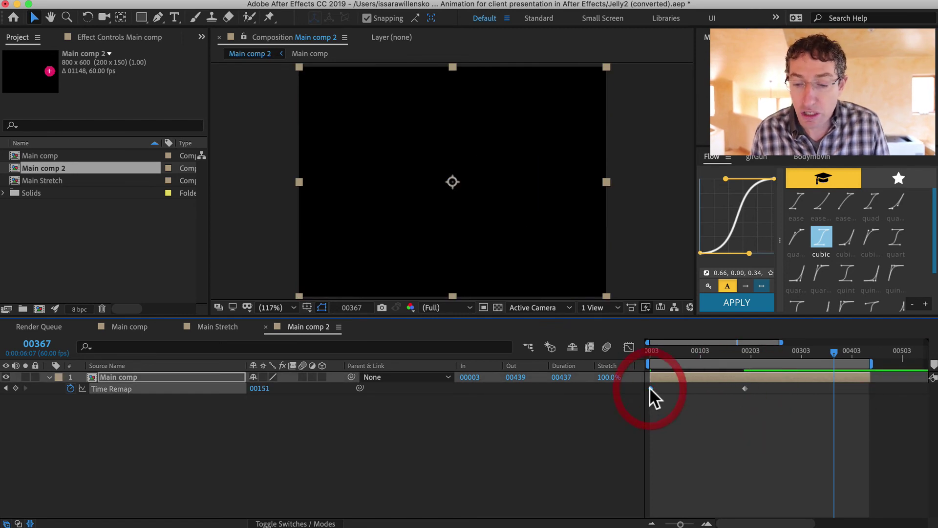
left_click(757, 351)
key("super+v")
left_click_drag(755, 350, 724, 350)
key("space")
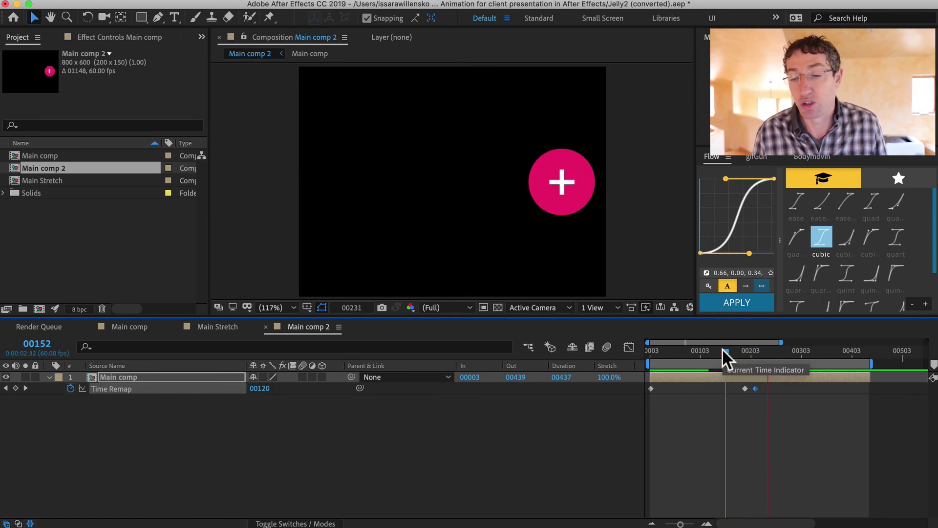